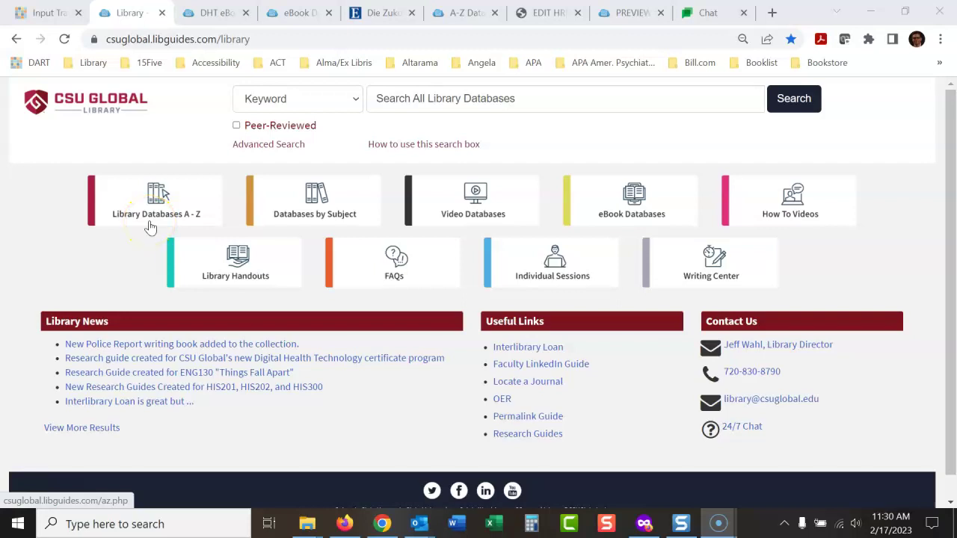
Filter the library's A-Z database list to S and open SAGE Business Cases in a new tab
left_click(150, 228)
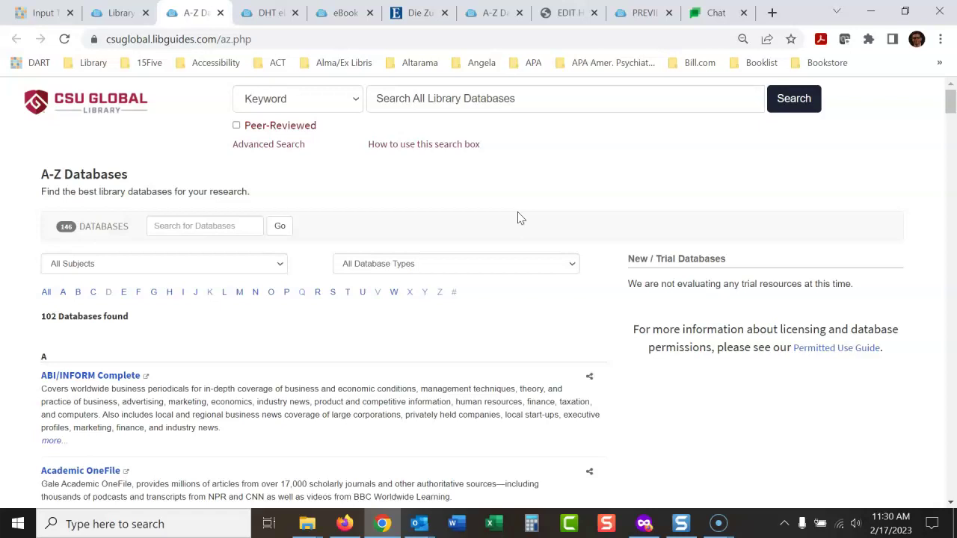
left_click(334, 293)
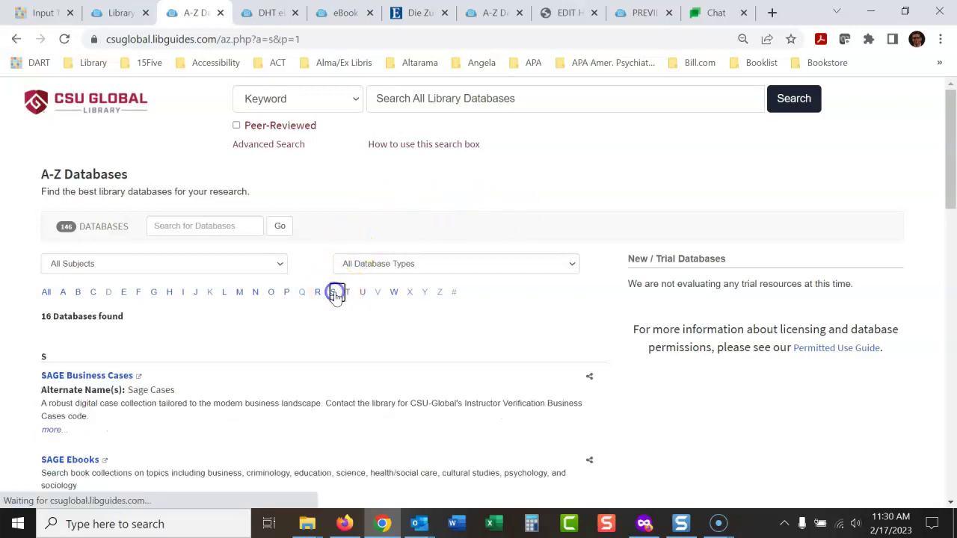
left_click(92, 377)
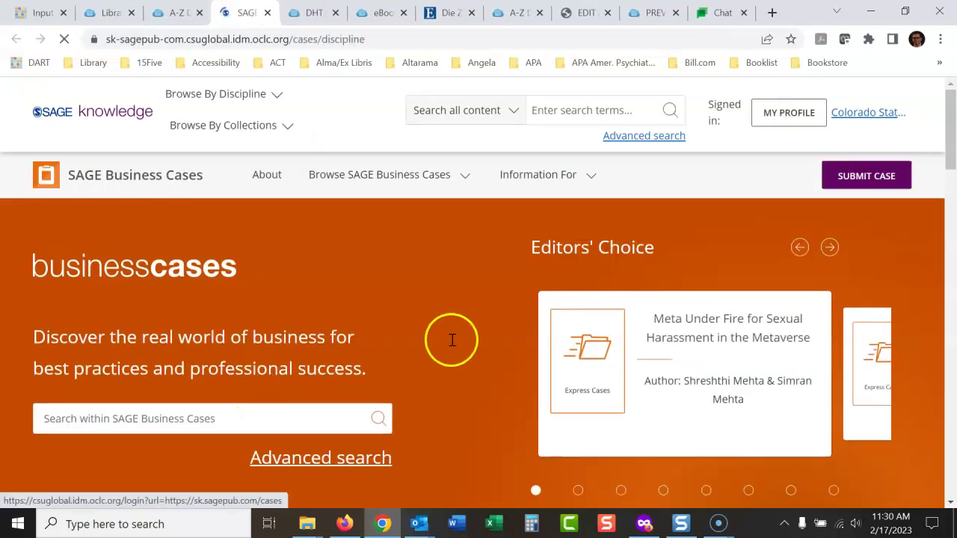
Search SAGE Business Cases for 'human resource', returning 2,898 results
left_click_drag(949, 112, 951, 132)
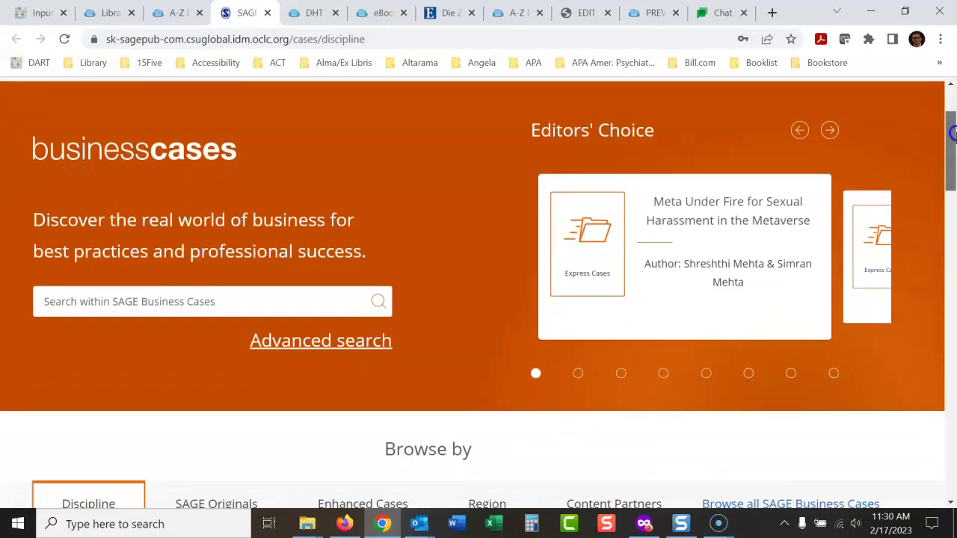
left_click(206, 302)
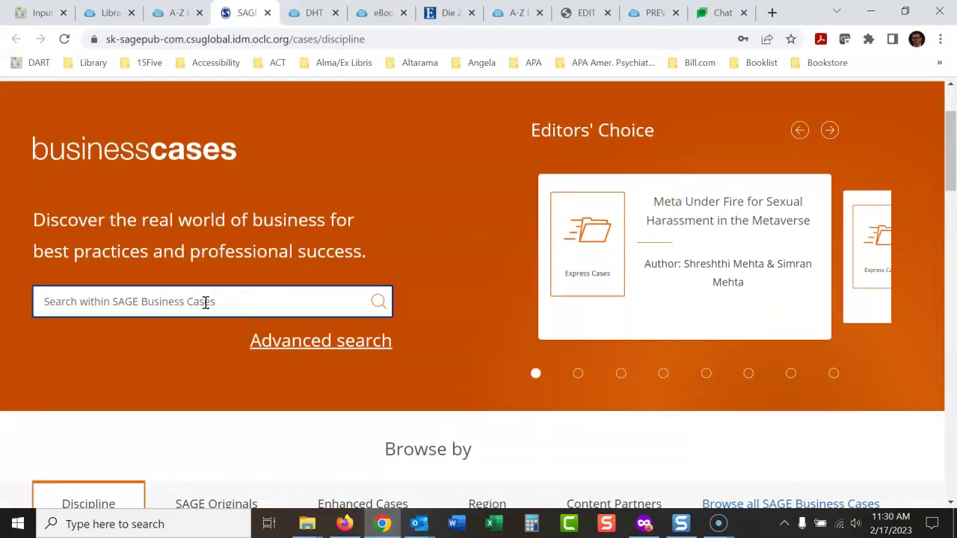
type("human resource")
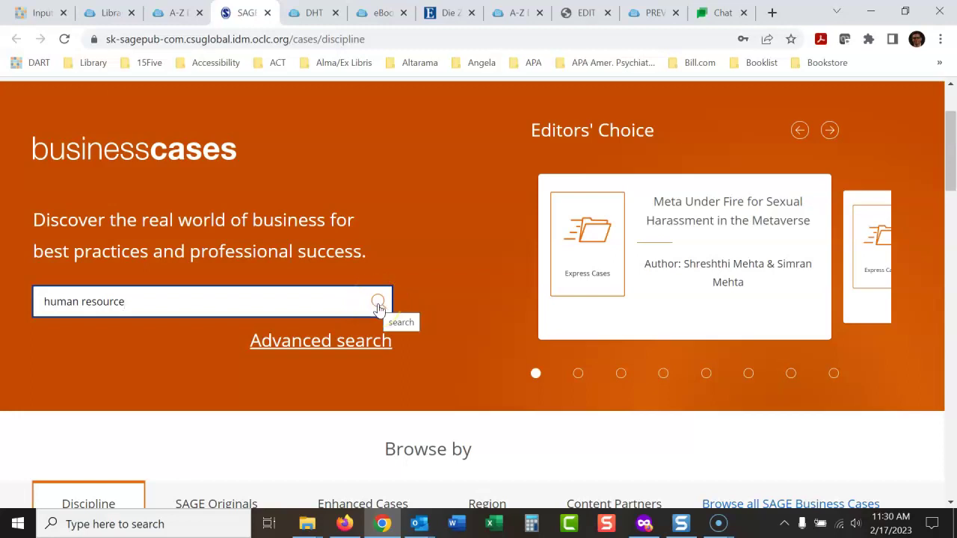
left_click(377, 304)
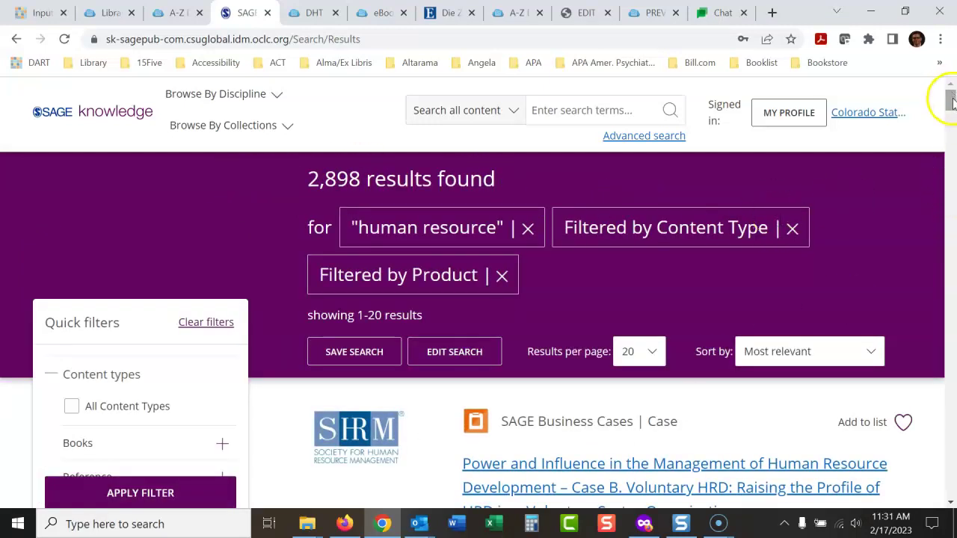
Set the Publication Date filter on the human resource results to 2019–2023
mouse_move(950, 99)
left_mouse_down()
mouse_move(951, 125)
mouse_move(952, 114)
left_mouse_up()
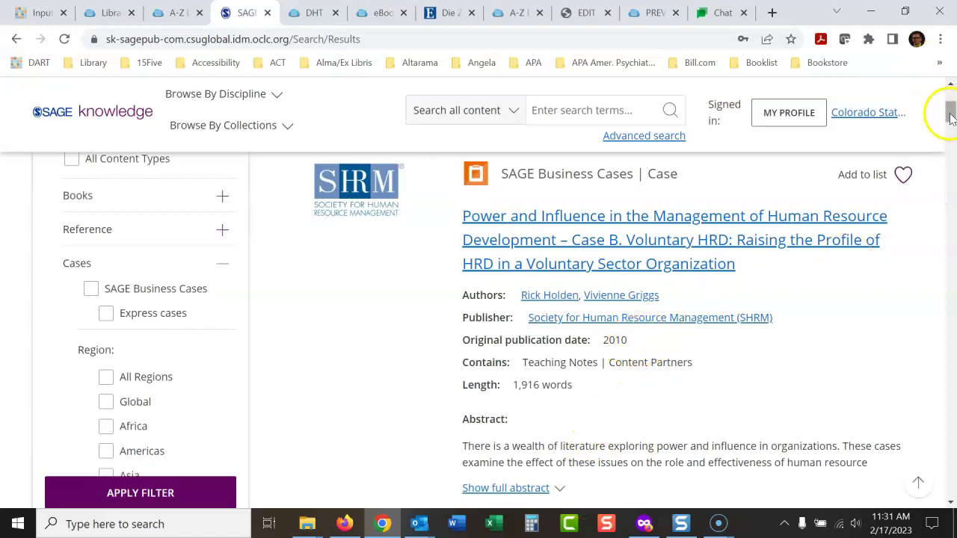
left_click_drag(950, 113, 952, 153)
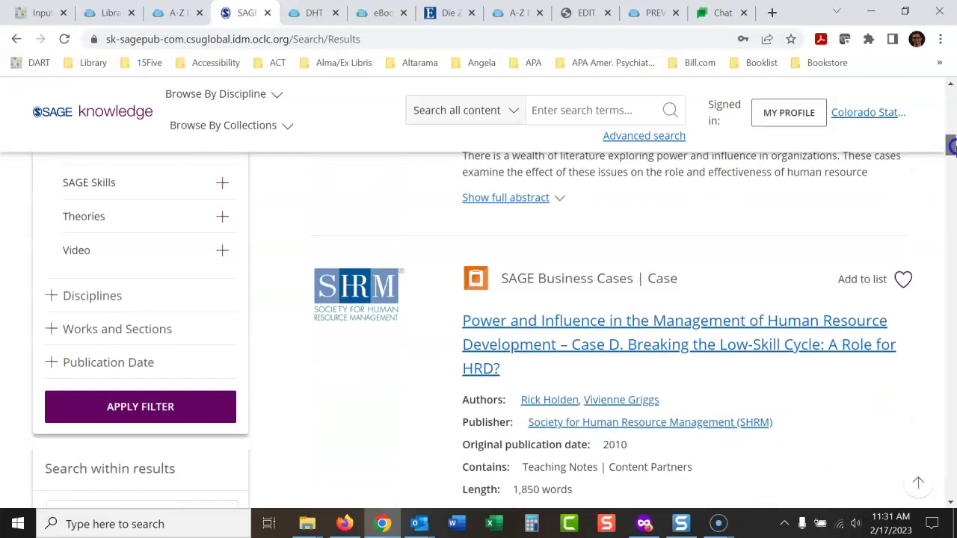
left_click_drag(952, 153, 951, 148)
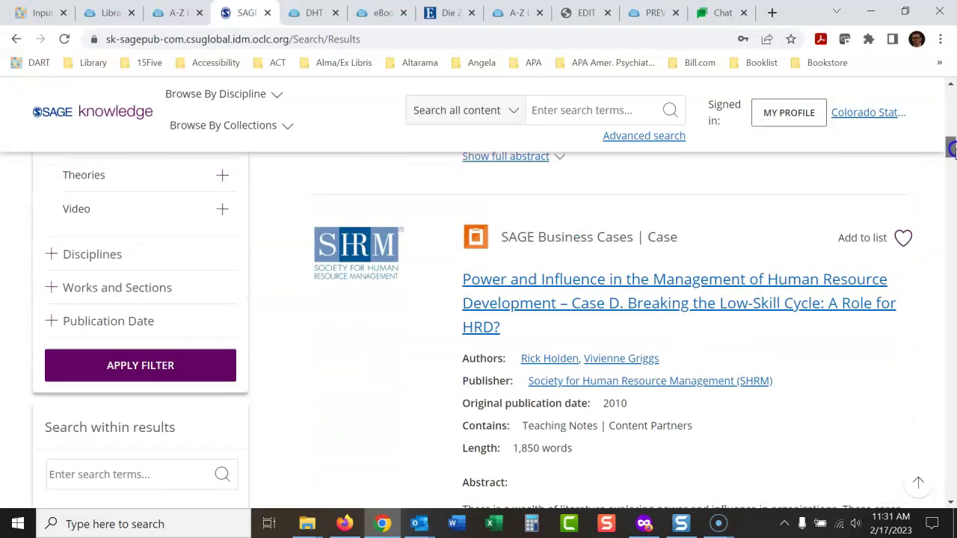
left_click(79, 314)
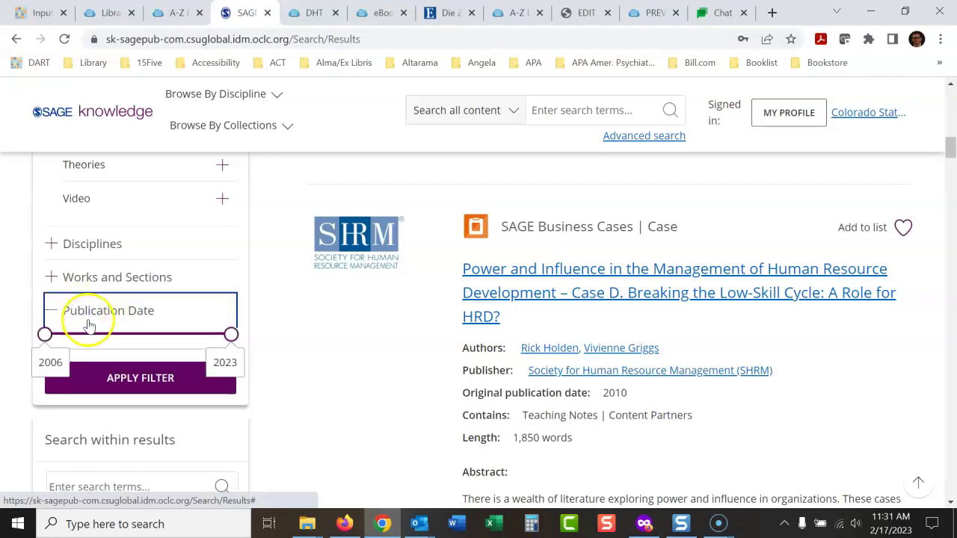
left_click_drag(45, 337, 187, 338)
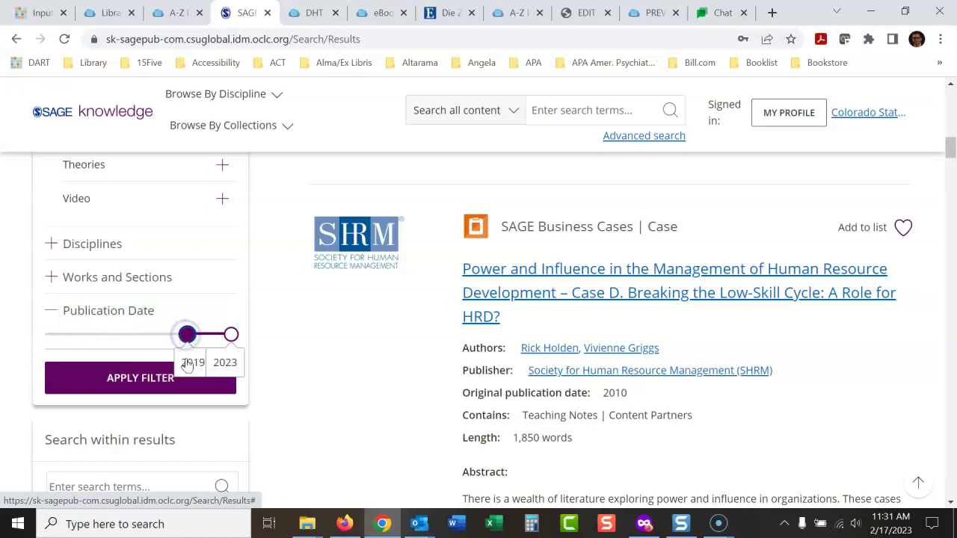
left_click(142, 379)
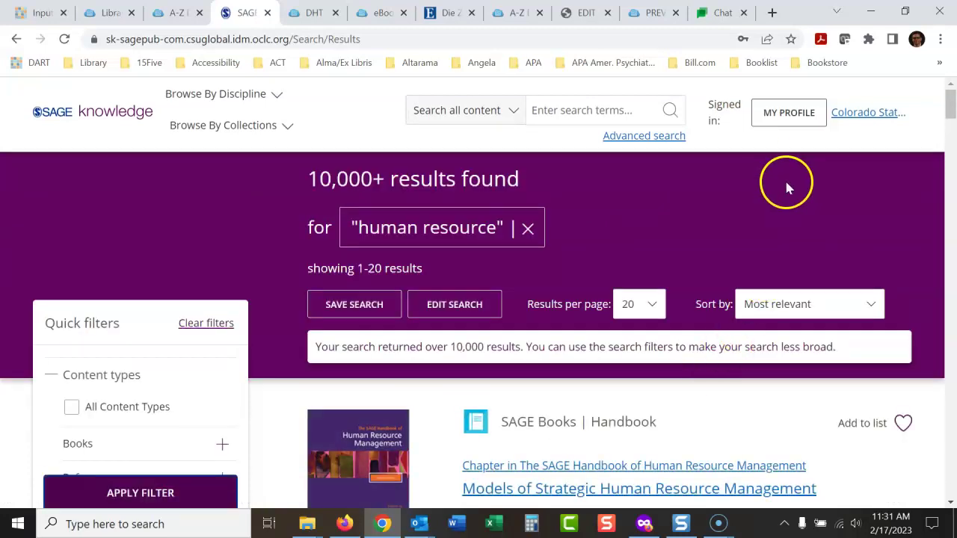
Limit the results to SAGE Business Cases Express cases, leaving 42 results
left_click_drag(952, 109, 952, 114)
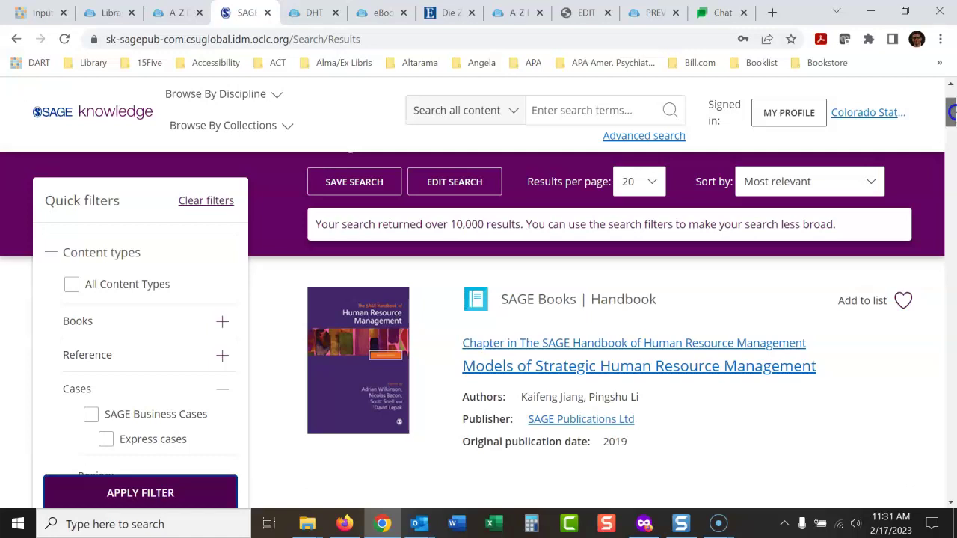
left_click_drag(952, 112, 951, 110)
left_click_drag(951, 120, 952, 128)
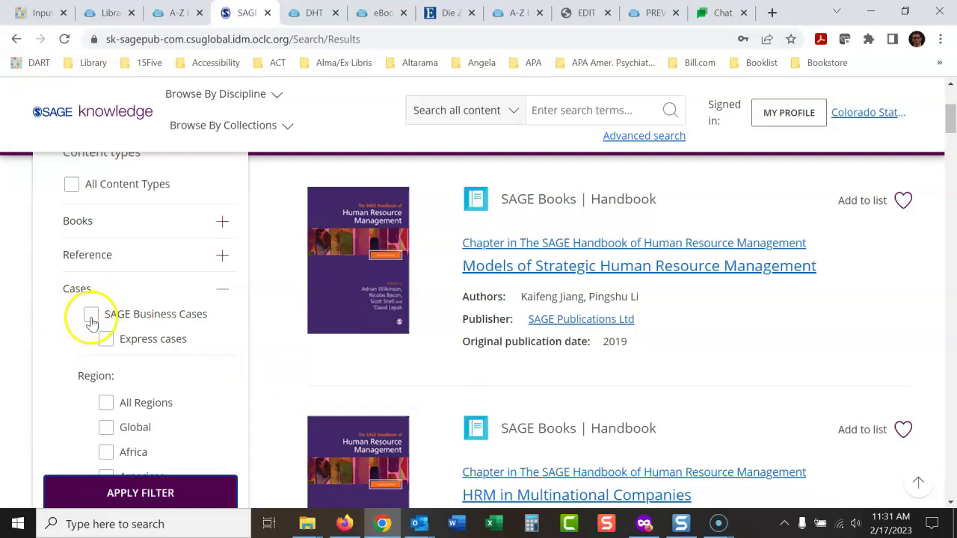
left_click(90, 318)
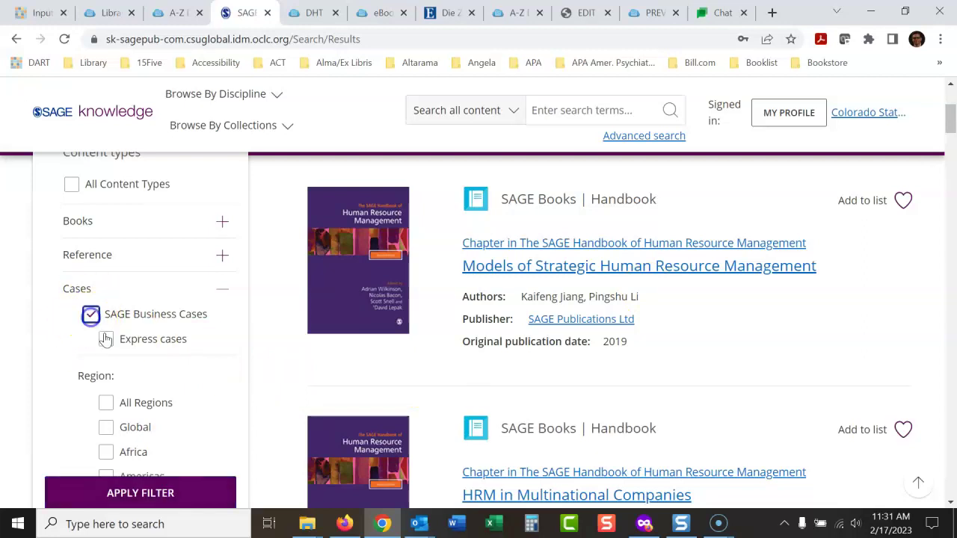
left_click(160, 490)
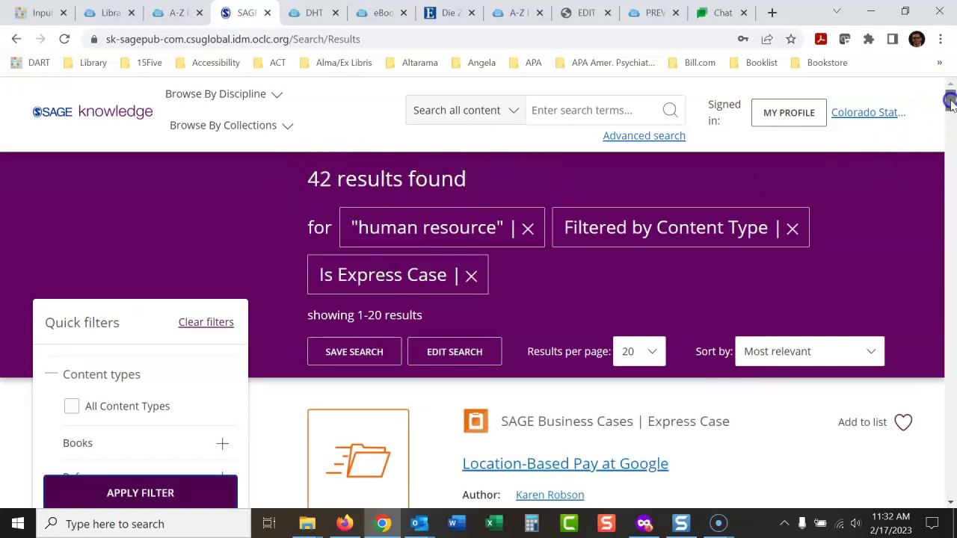
Open the case on Musk's take on remote work at Tesla and get its link
left_click_drag(951, 99, 951, 132)
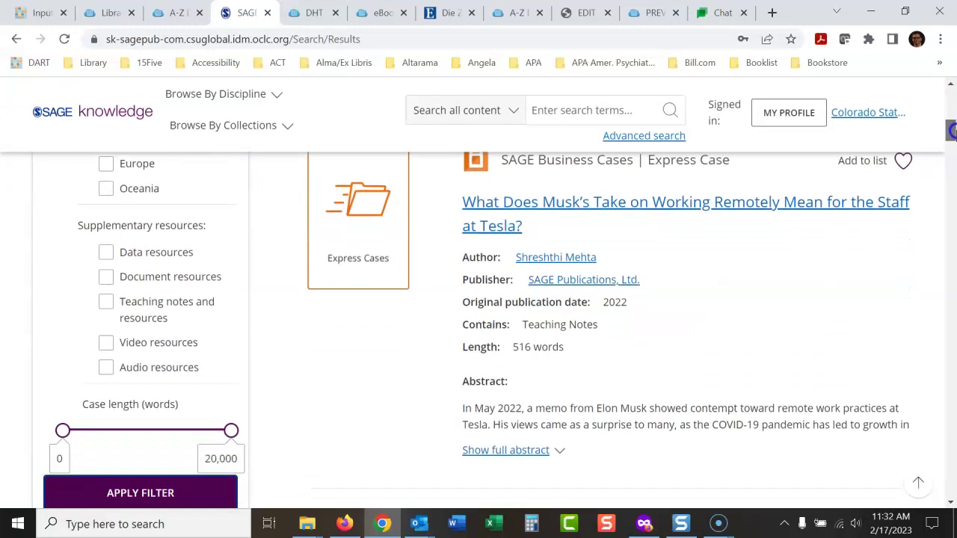
left_click(736, 212)
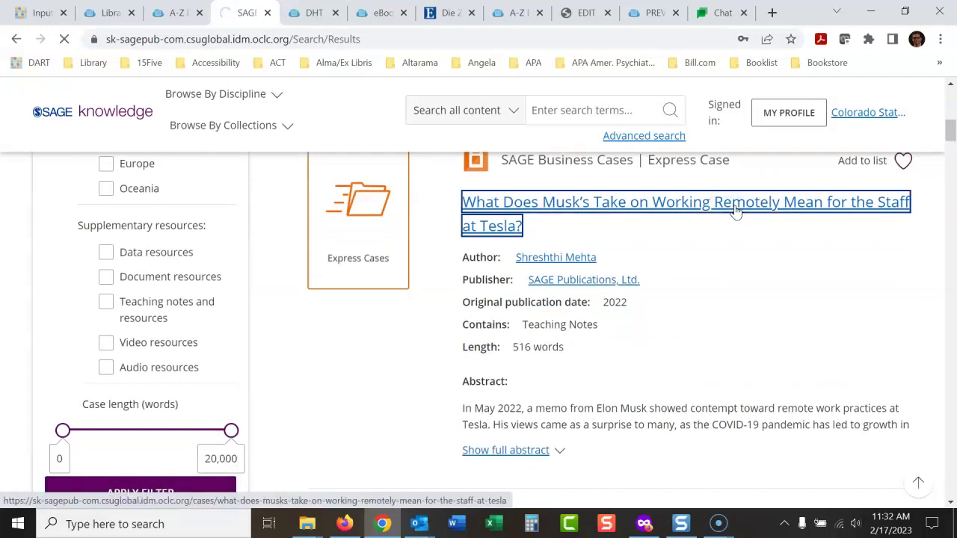
mouse_move(951, 108)
left_mouse_down()
mouse_move(951, 233)
mouse_move(952, 174)
left_mouse_up()
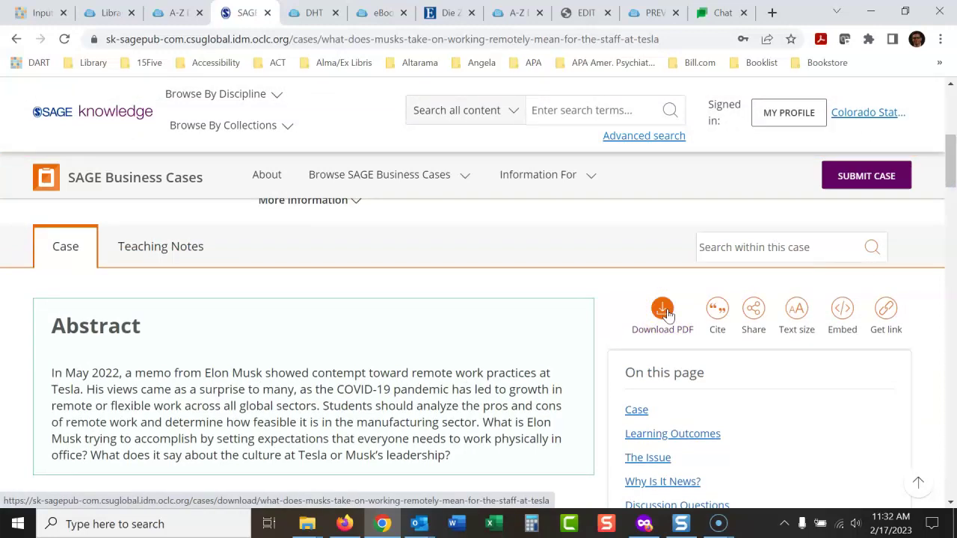
left_click(887, 323)
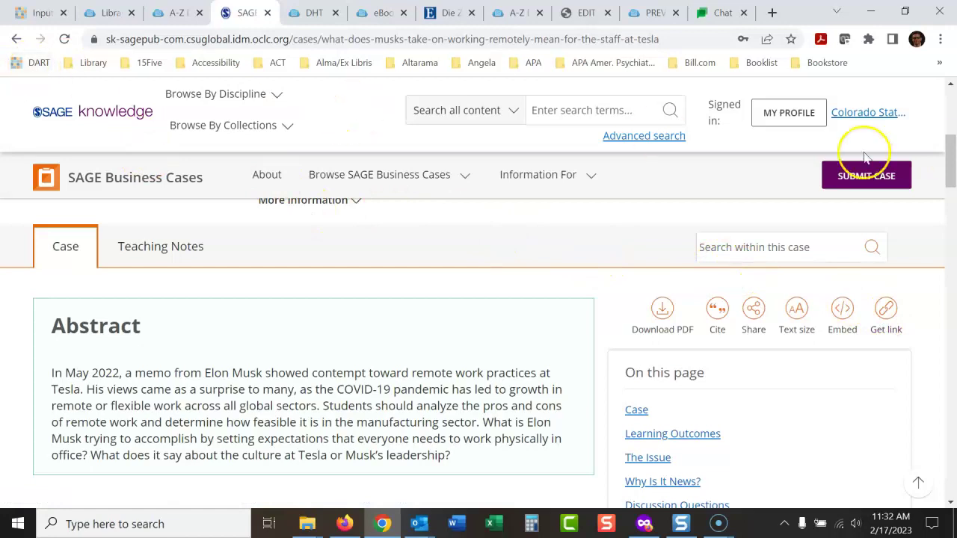
From the SAGE home page, browse the Human Resource Management discipline (767 results)
left_click_drag(952, 160, 951, 113)
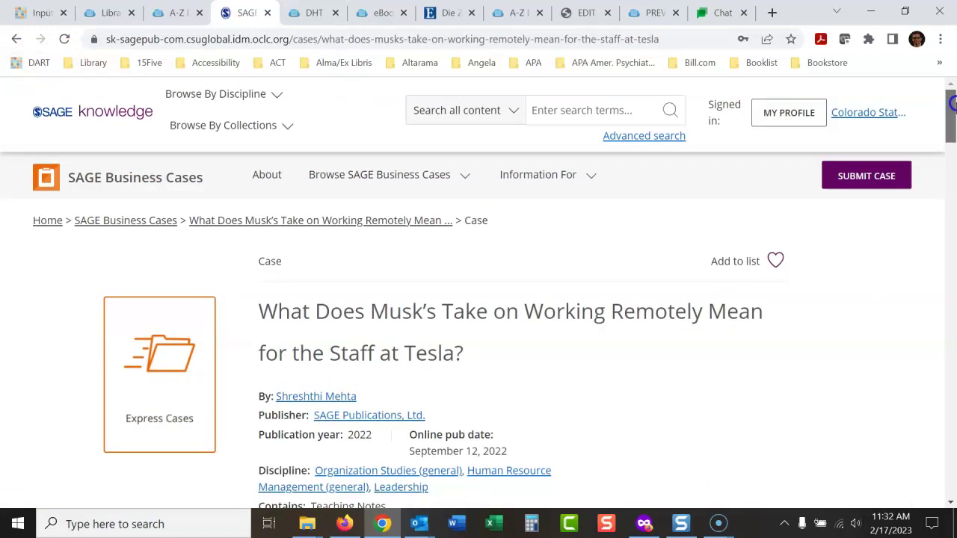
left_click(123, 184)
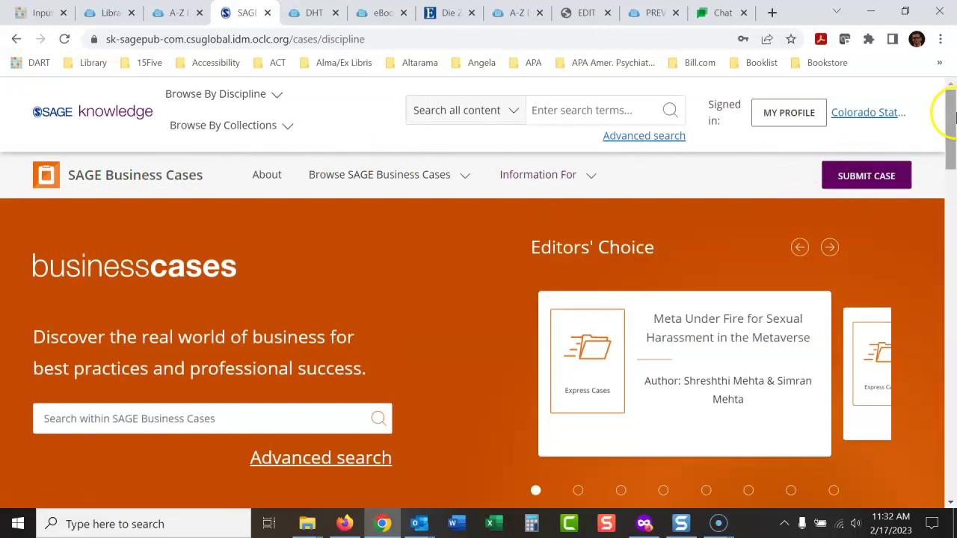
left_click_drag(953, 113, 953, 154)
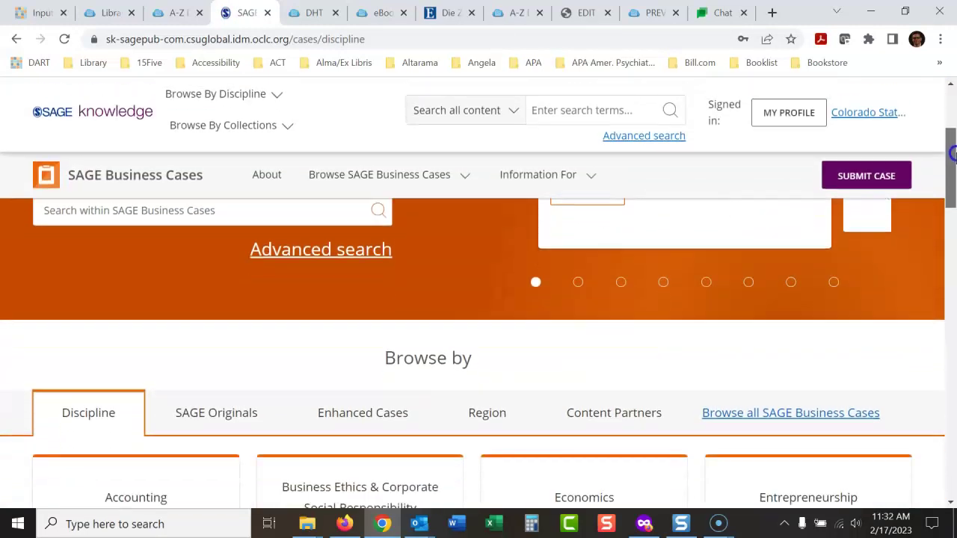
mouse_move(953, 154)
left_mouse_down()
mouse_move(951, 116)
mouse_move(950, 224)
left_mouse_up()
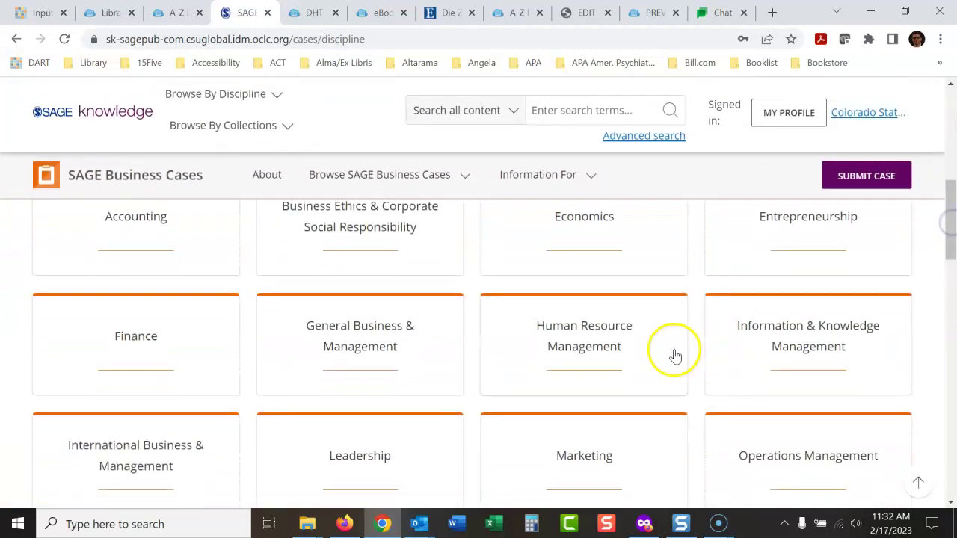
left_click(586, 351)
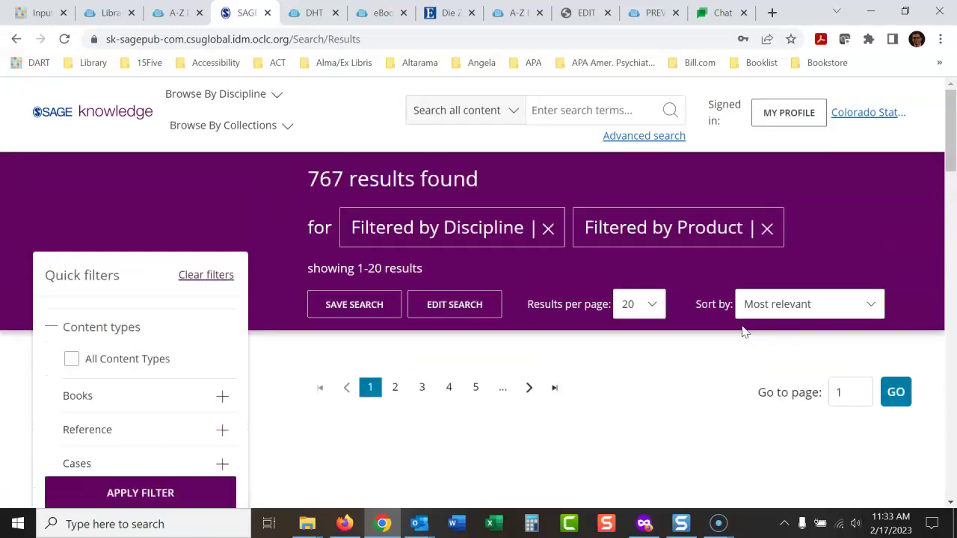
Restrict the Human Resource Management results to publications from 2019 onward
scroll(951, 107, "down", 2)
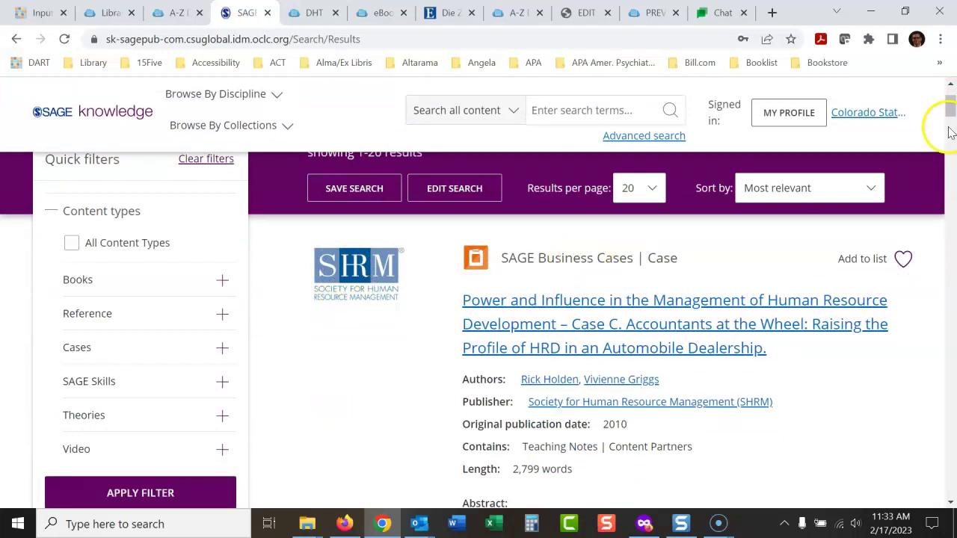
left_click(951, 131)
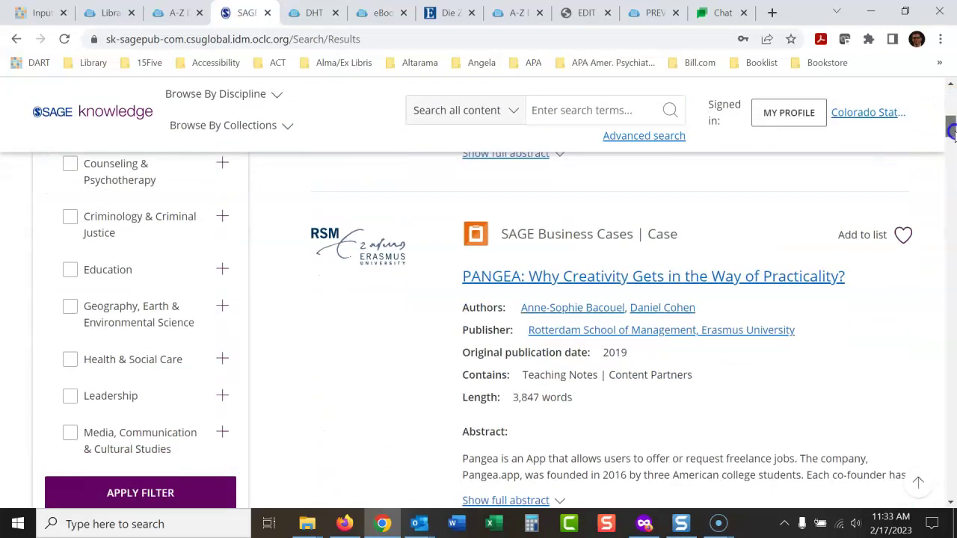
mouse_move(951, 132)
left_mouse_down()
mouse_move(952, 151)
mouse_move(952, 104)
mouse_move(952, 157)
left_mouse_up()
left_click(105, 261)
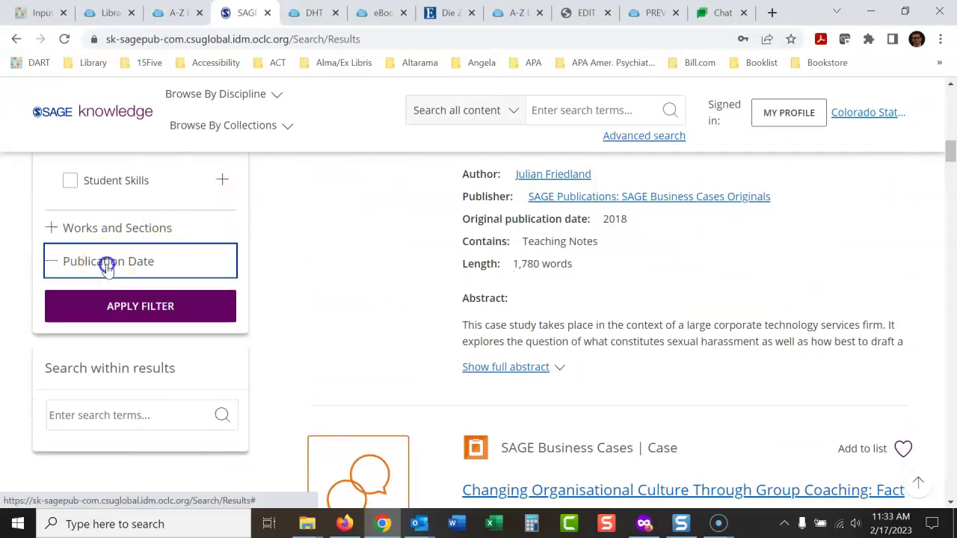
mouse_move(44, 286)
left_mouse_down()
mouse_move(201, 287)
mouse_move(192, 288)
left_mouse_up()
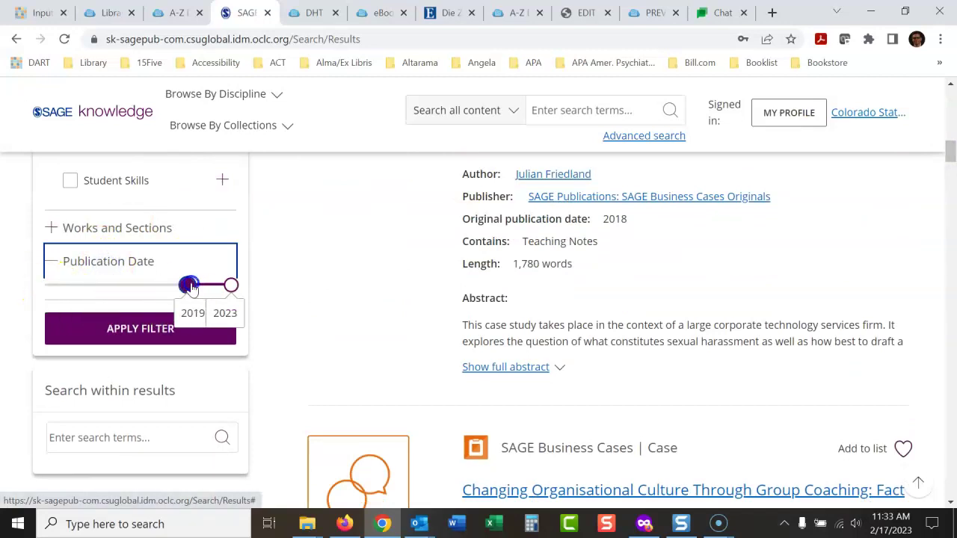
left_click(143, 332)
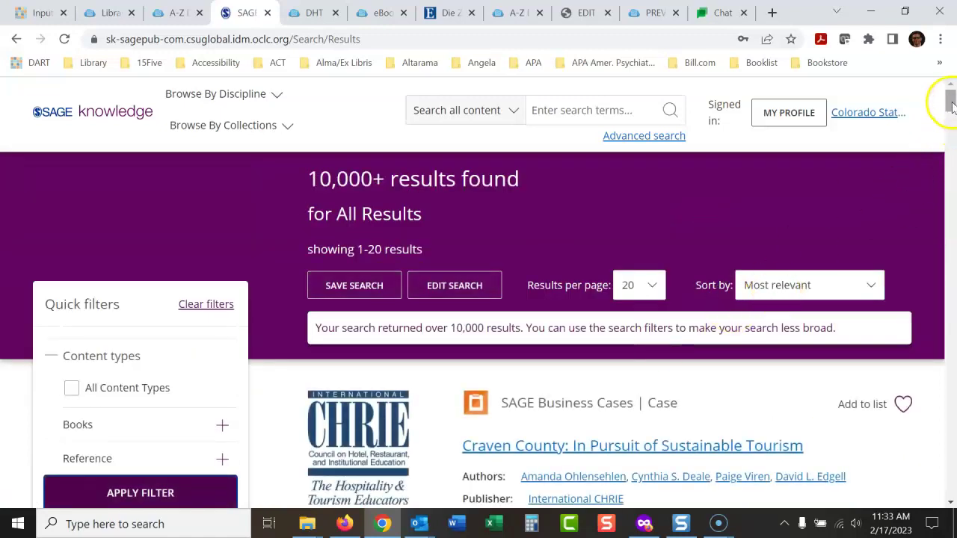
Filter the results to SAGE Business Cases Express cases, leaving 163 results
left_click_drag(951, 105, 953, 112)
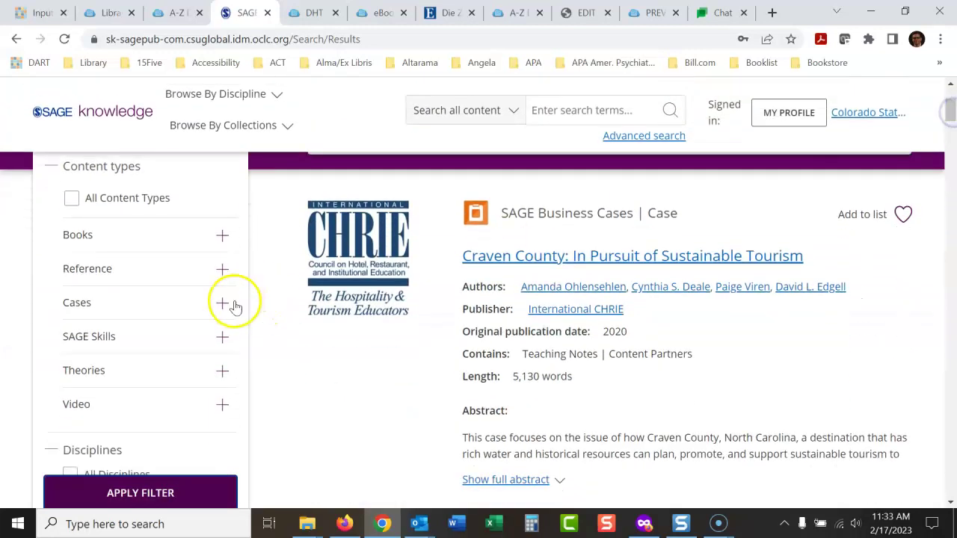
left_click(222, 305)
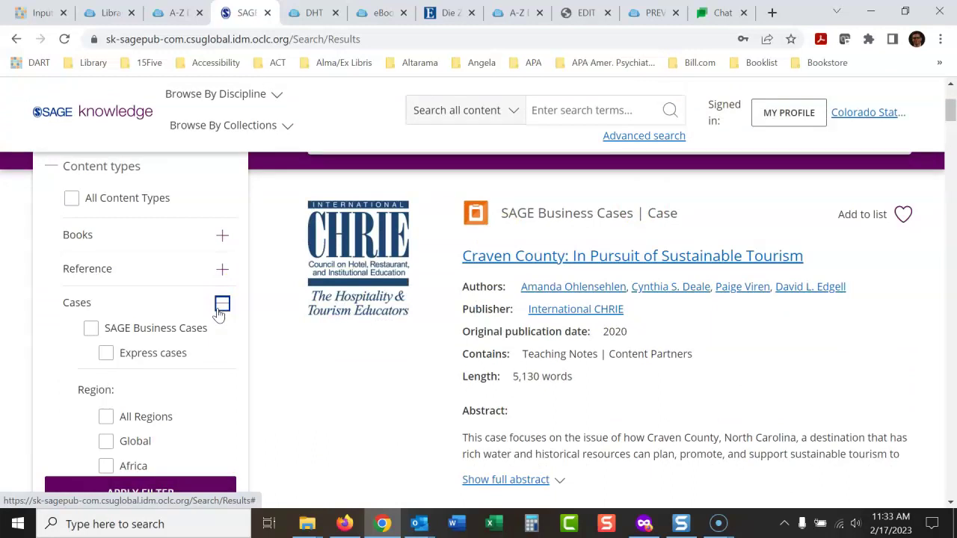
left_click(285, 329)
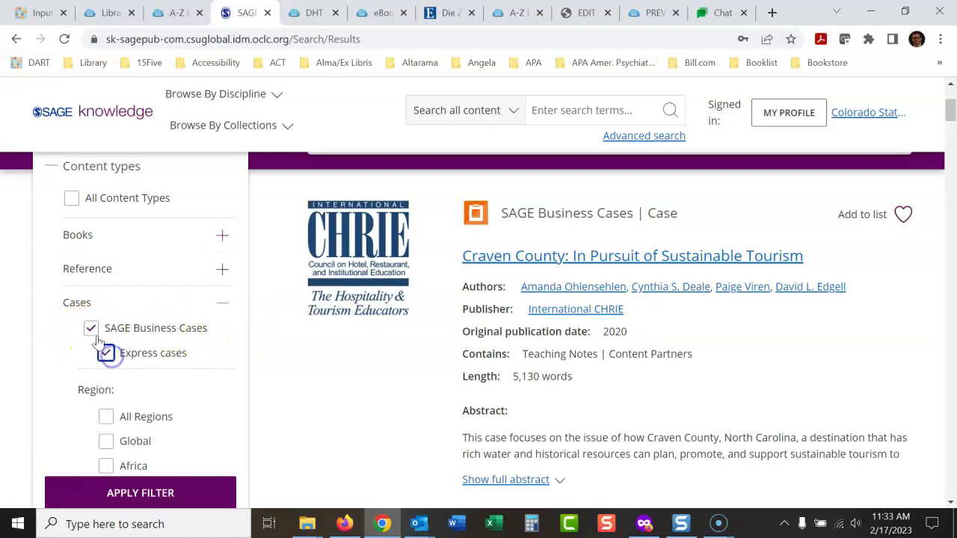
left_click(144, 493)
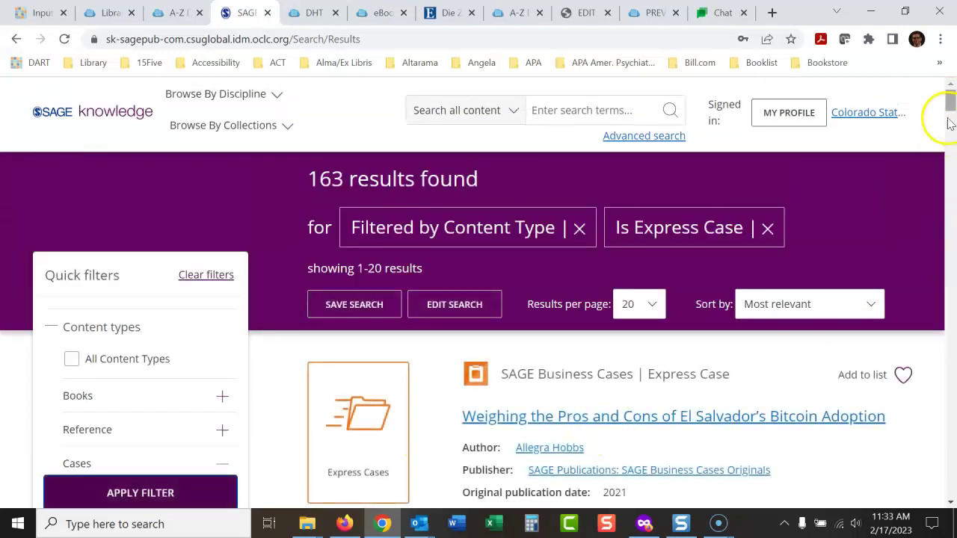
Go back to the SAGE Business Cases browse-by-discipline page
mouse_move(951, 102)
left_mouse_down()
mouse_move(952, 245)
mouse_move(949, 77)
left_mouse_up()
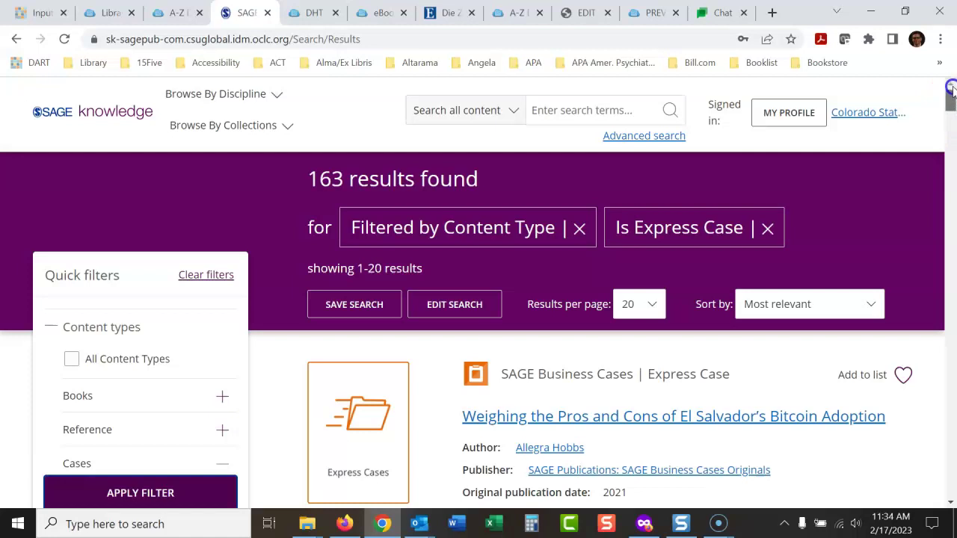
left_click(15, 40)
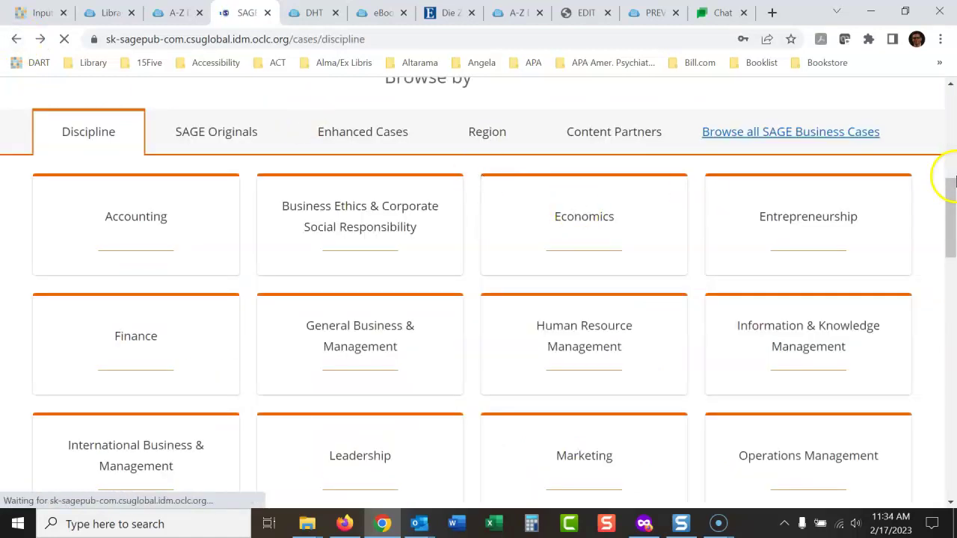
Rerun the 'human resource' search within SAGE Business Cases, showing 2,898 results
left_click_drag(951, 213, 947, 107)
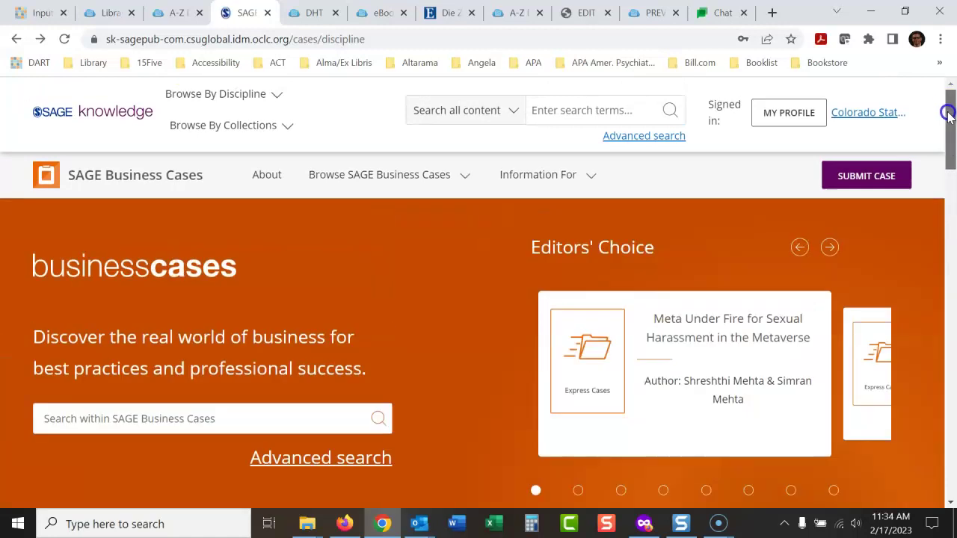
left_click(218, 416)
type("human resource")
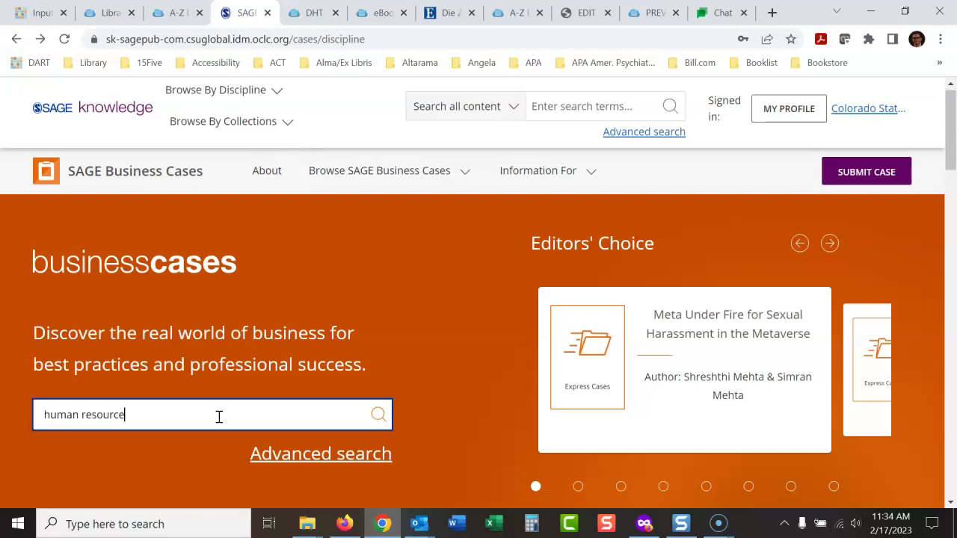
left_click(379, 415)
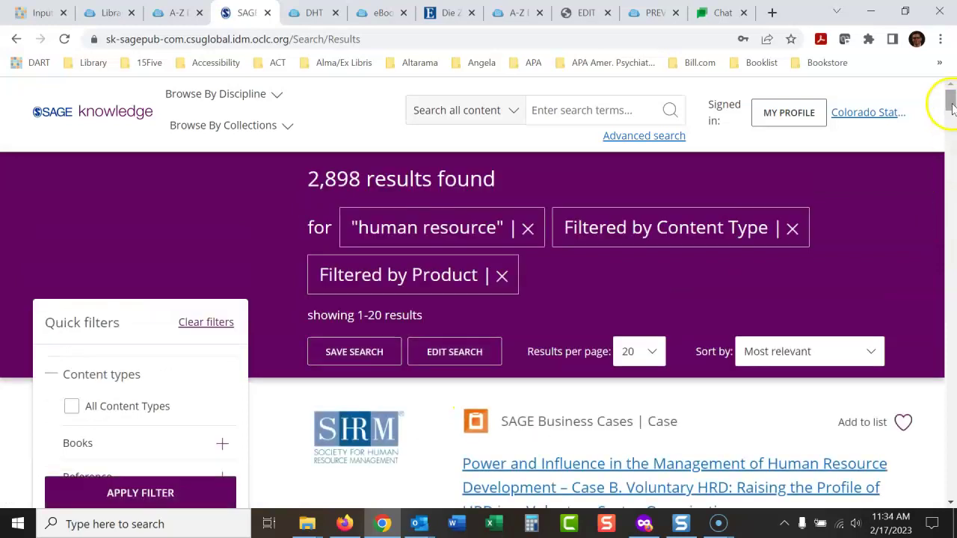
Set the earliest publication year filter to 2016
mouse_move(951, 104)
left_mouse_down()
mouse_move(950, 158)
mouse_move(949, 149)
left_mouse_up()
left_click(144, 383)
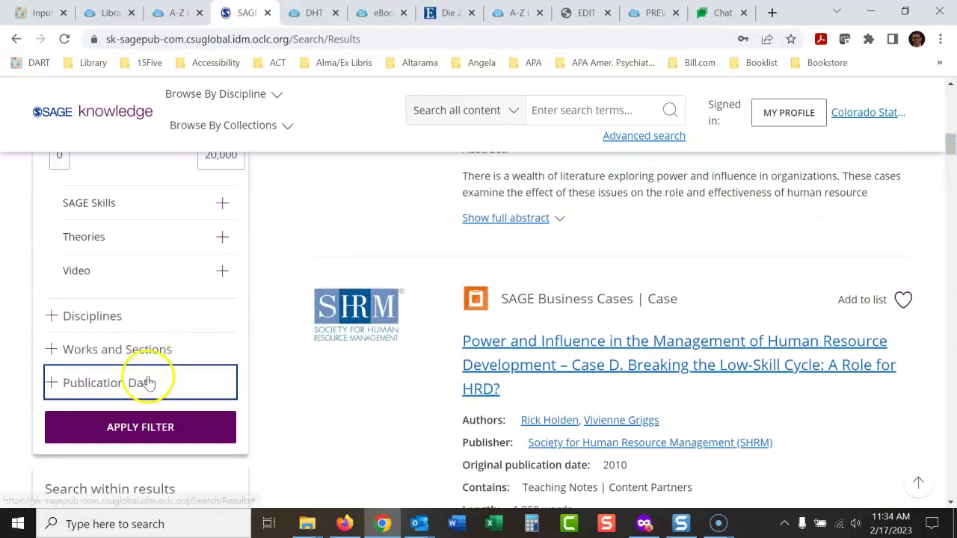
left_click_drag(44, 407, 187, 407)
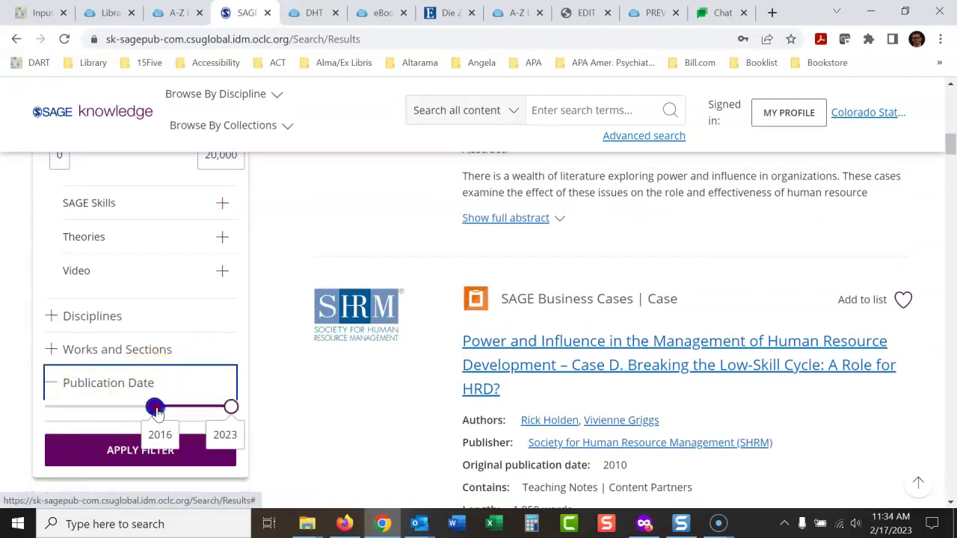
left_click(140, 458)
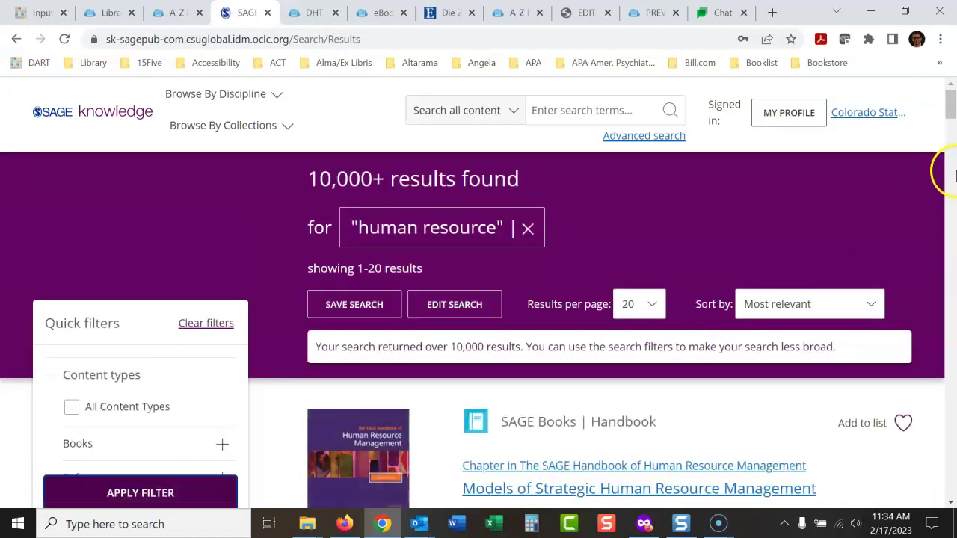
Restrict results to SAGE Business Cases Express cases, giving 42 results
left_click_drag(951, 111, 952, 117)
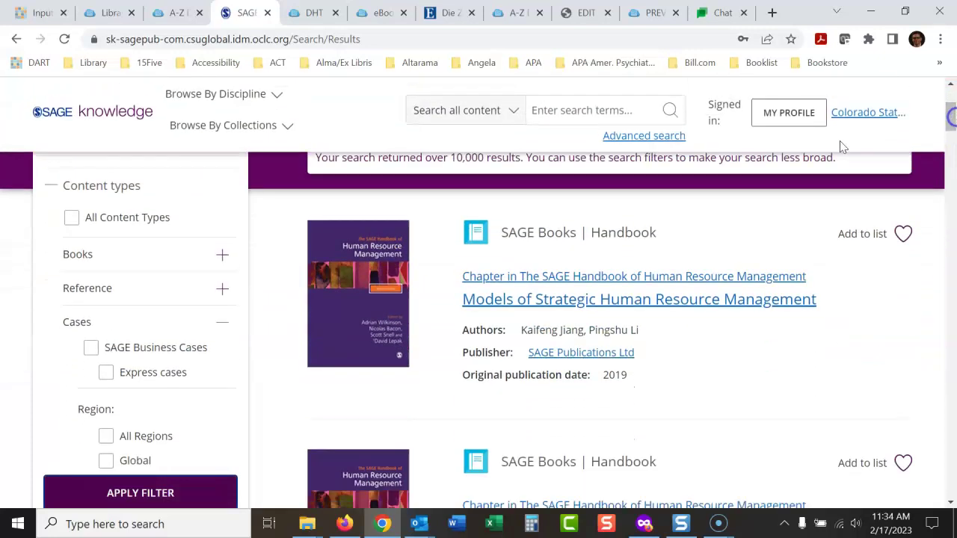
left_click(90, 348)
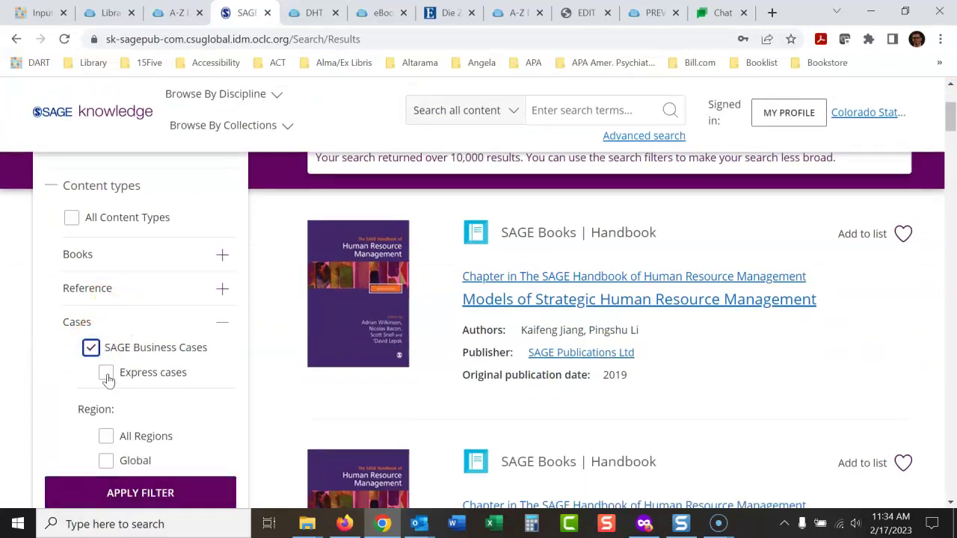
left_click(152, 494)
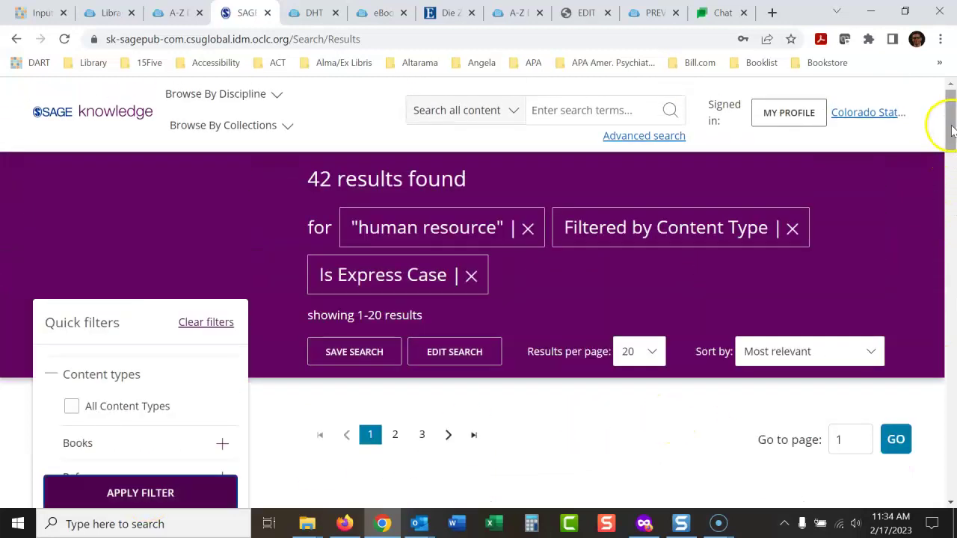
mouse_move(950, 121)
left_mouse_down()
mouse_move(952, 128)
mouse_move(952, 101)
mouse_move(952, 169)
left_mouse_up()
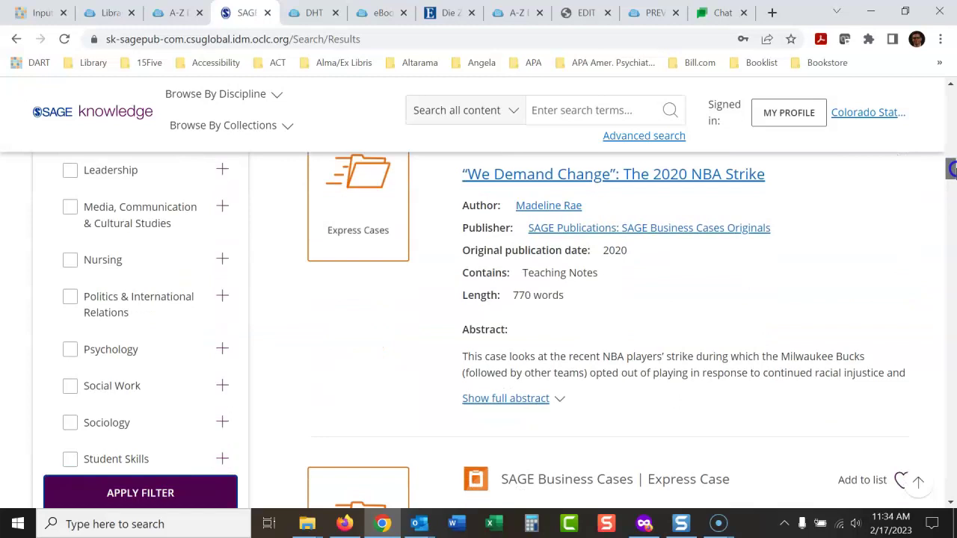